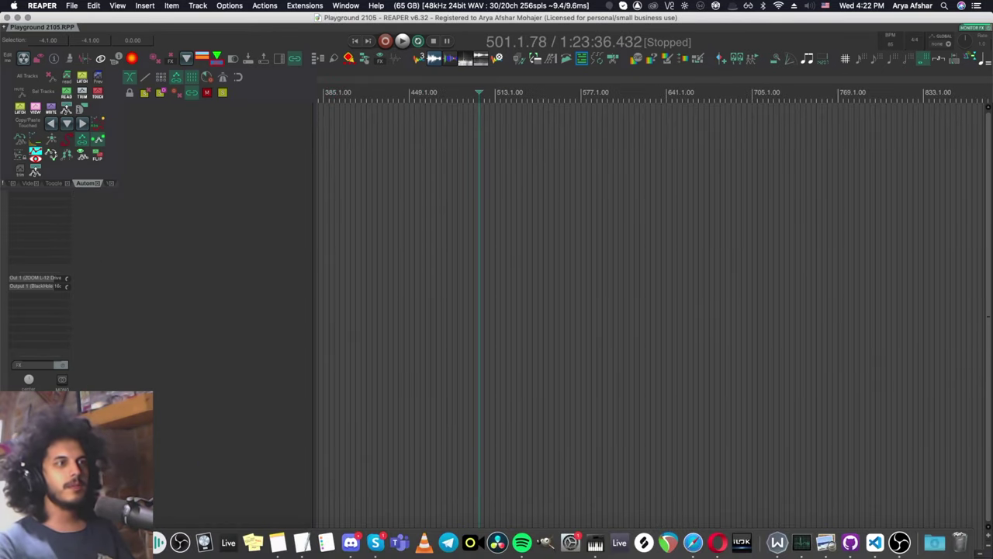
Step: Drag 'Right Click EVERYTHING in REAPER.m4v' onto a new track and switch to the video-preview screenset (F7)
key("super+Tab")
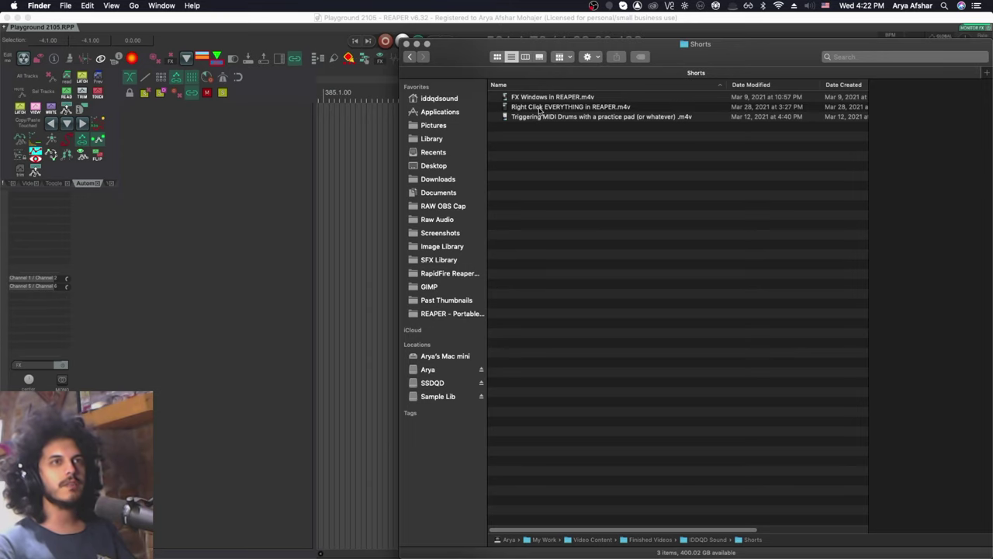
left_click_drag(539, 110, 335, 124)
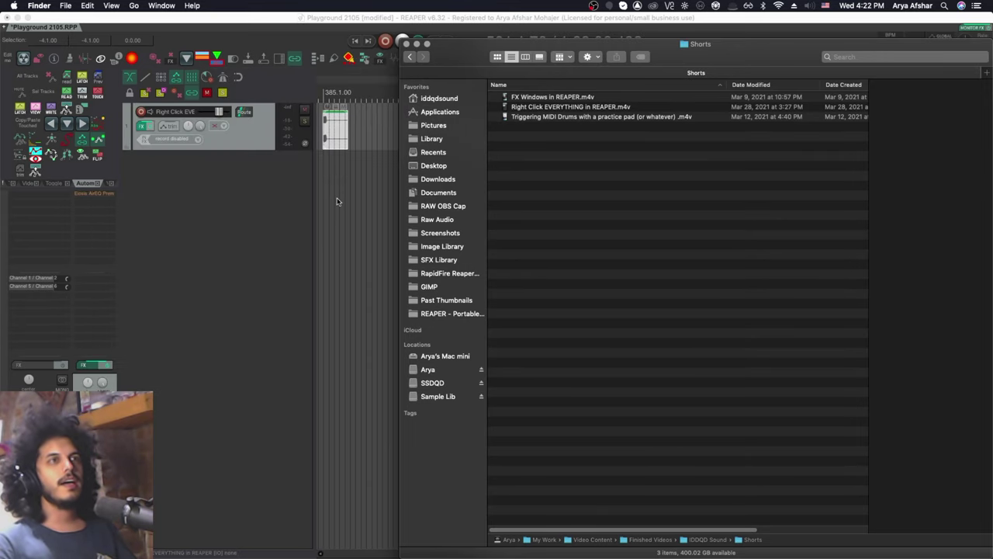
left_click(336, 202)
scroll(328, 193, "up", 5)
key("F7")
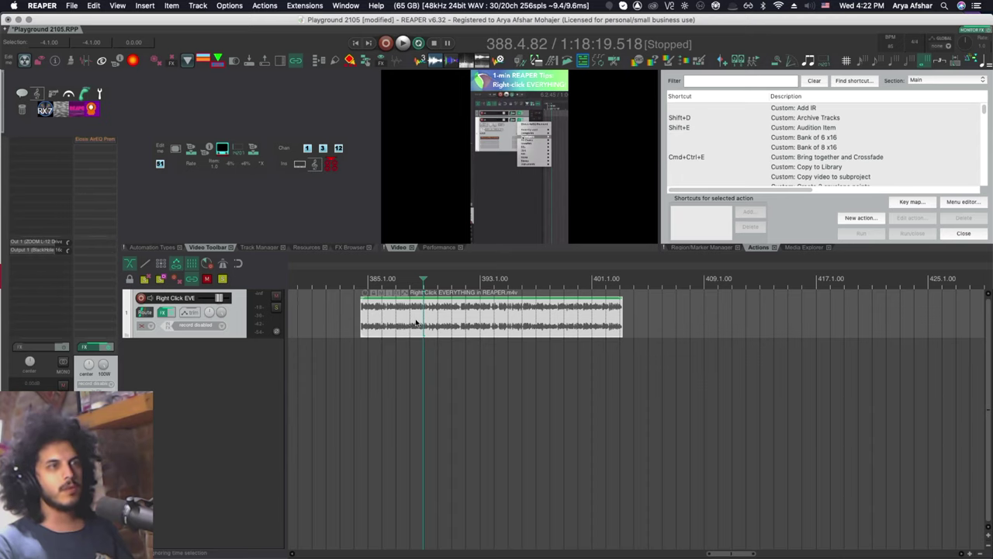
Step: Open the video item's source properties and close them without changes
left_click(433, 314)
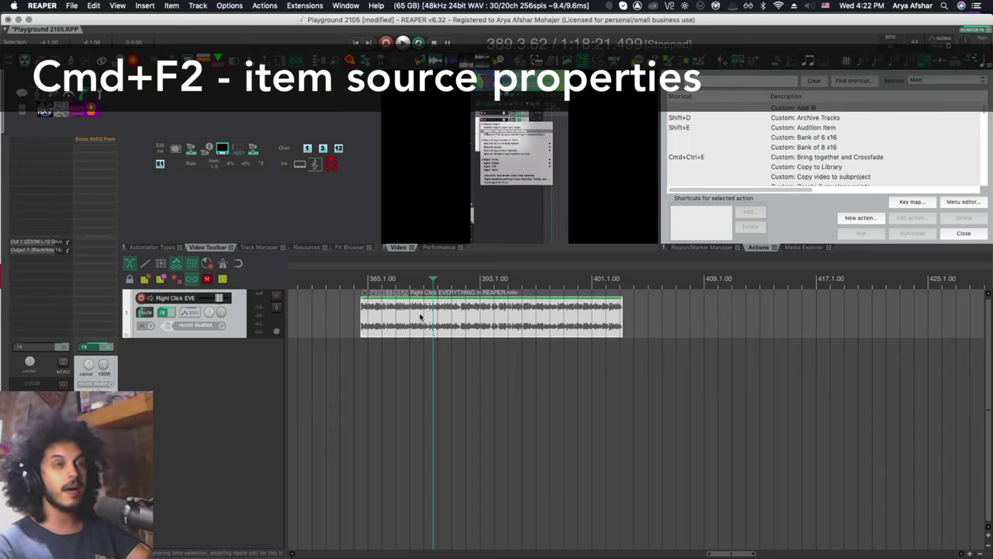
key("super+F2")
left_click(516, 407)
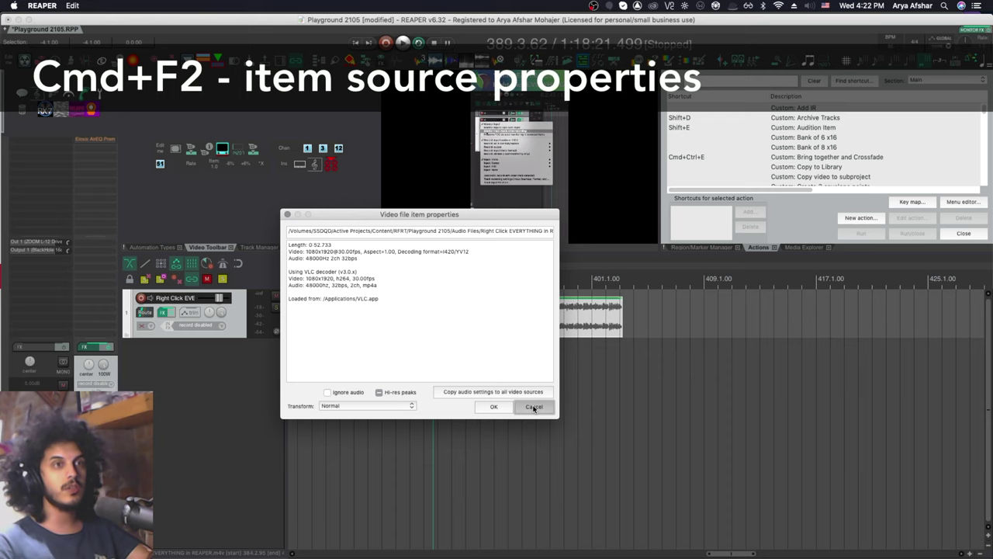
Step: Tick Ignore audio in the video source properties from Item properties, and confirm both dialogs
right_click(438, 313)
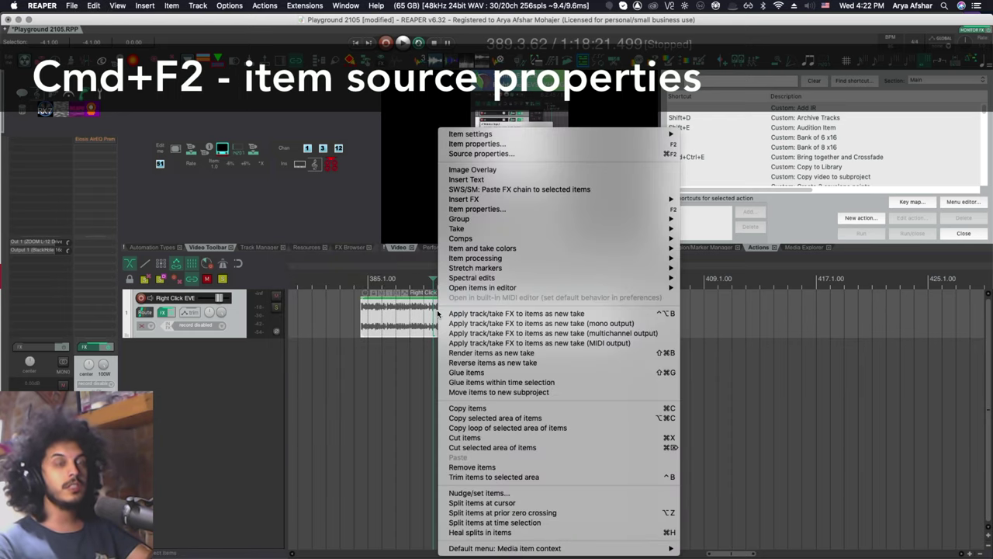
left_click(466, 144)
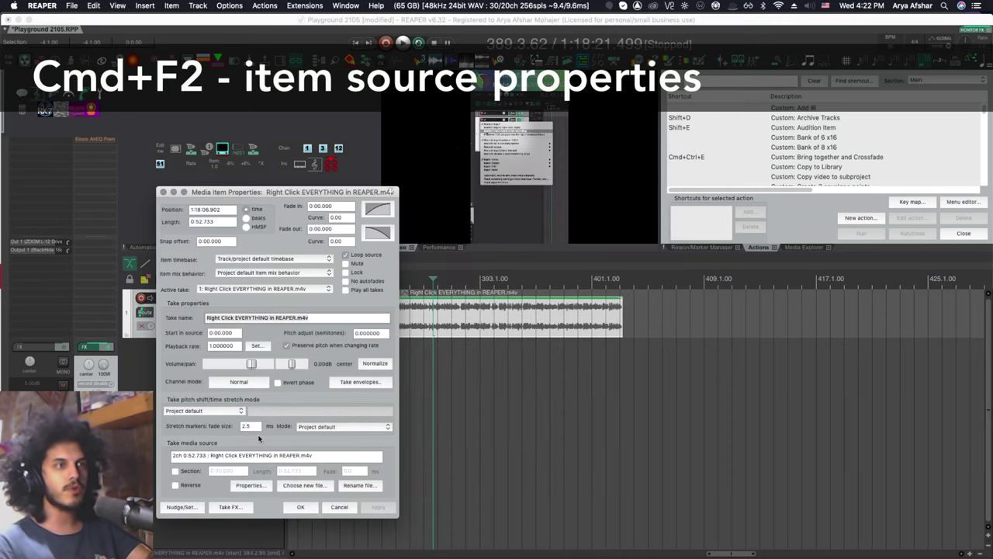
left_click(248, 485)
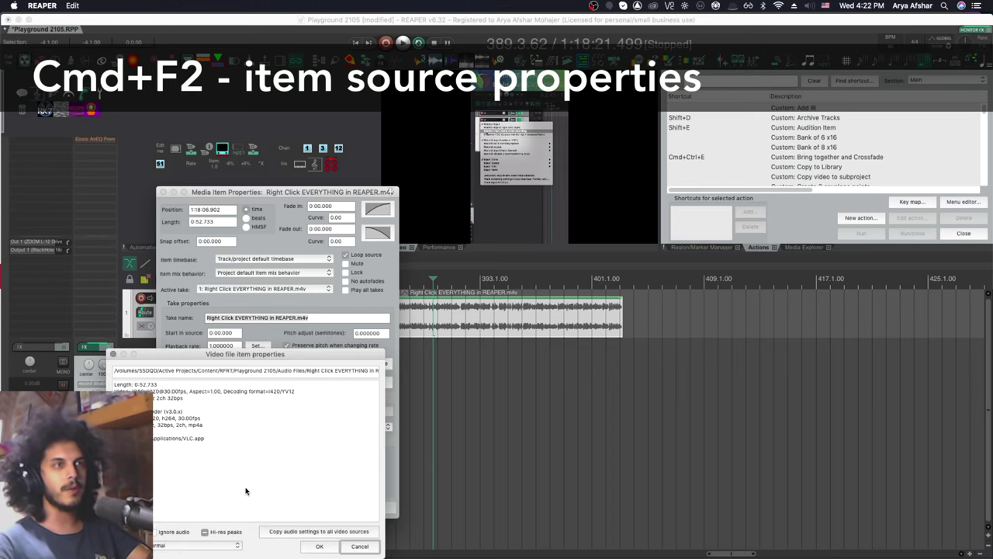
left_click_drag(233, 351, 306, 233)
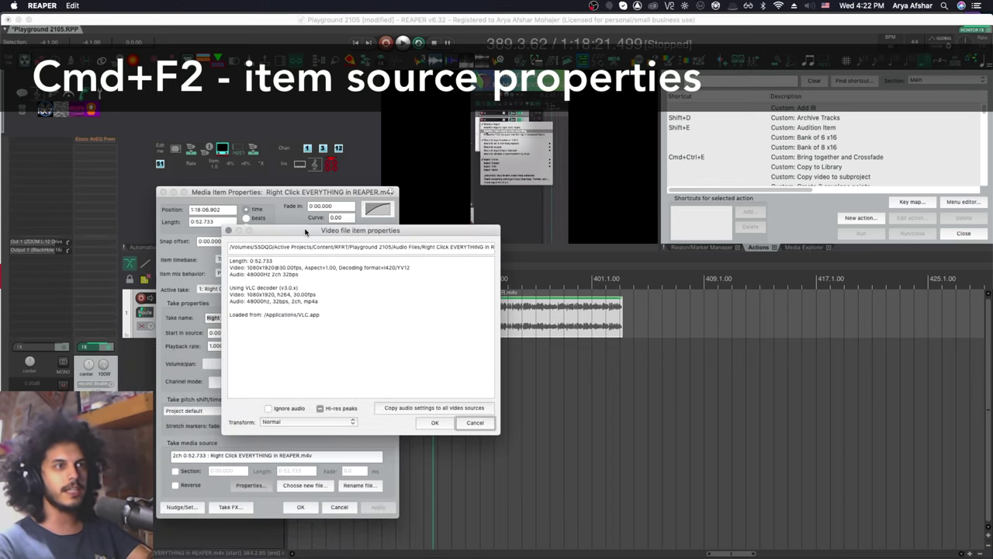
left_click(269, 408)
left_click(434, 423)
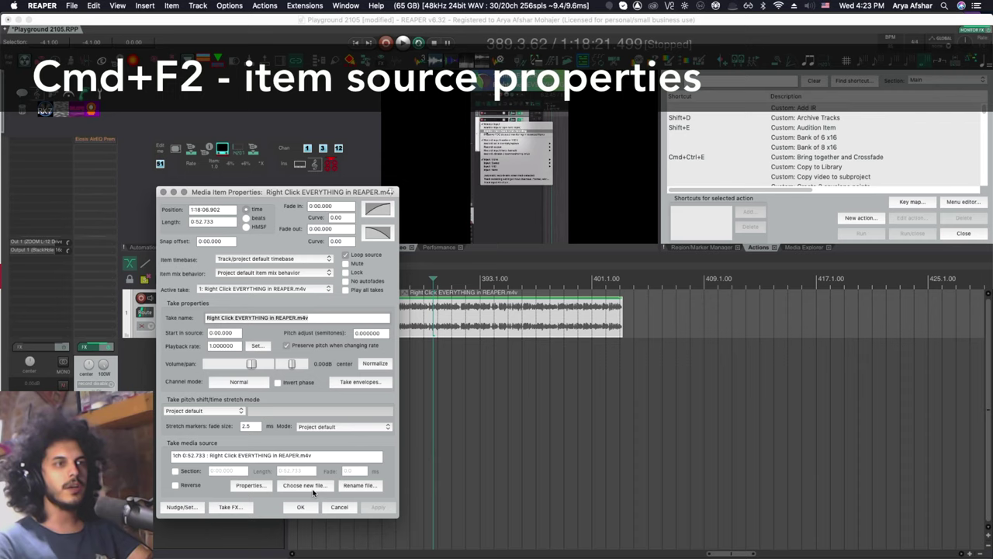
left_click(299, 506)
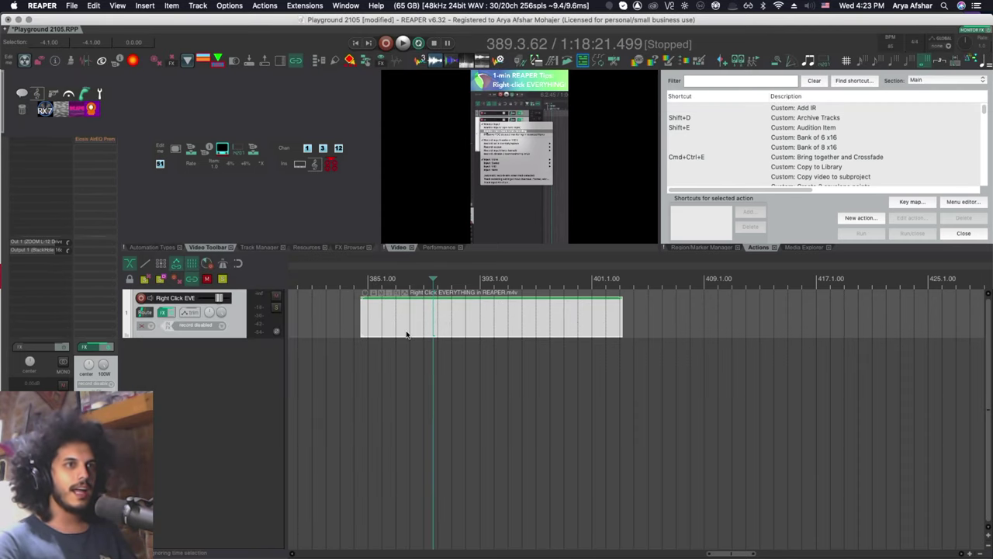
left_click(370, 318)
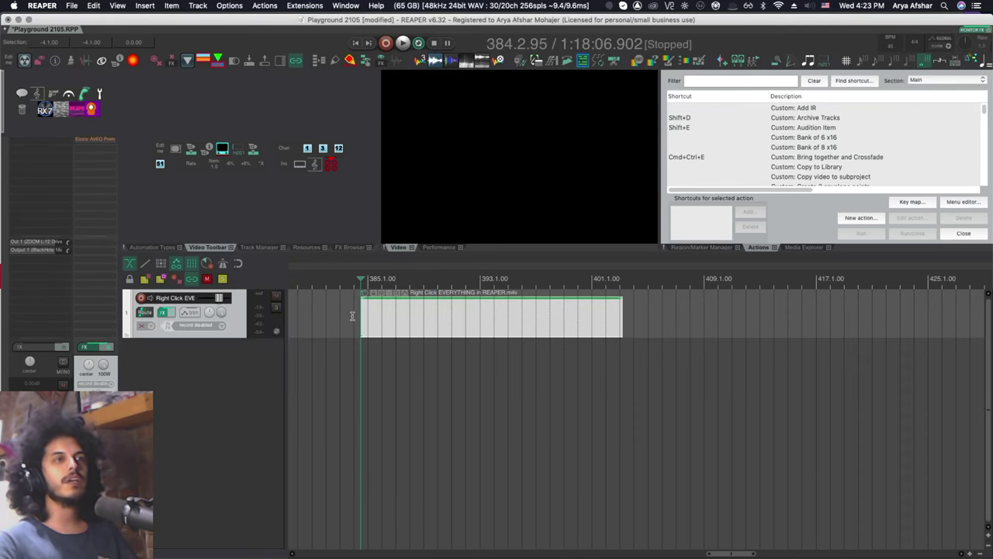
Step: Untick Ignore audio in the video item's properties to bring back its waveform
left_click(437, 310)
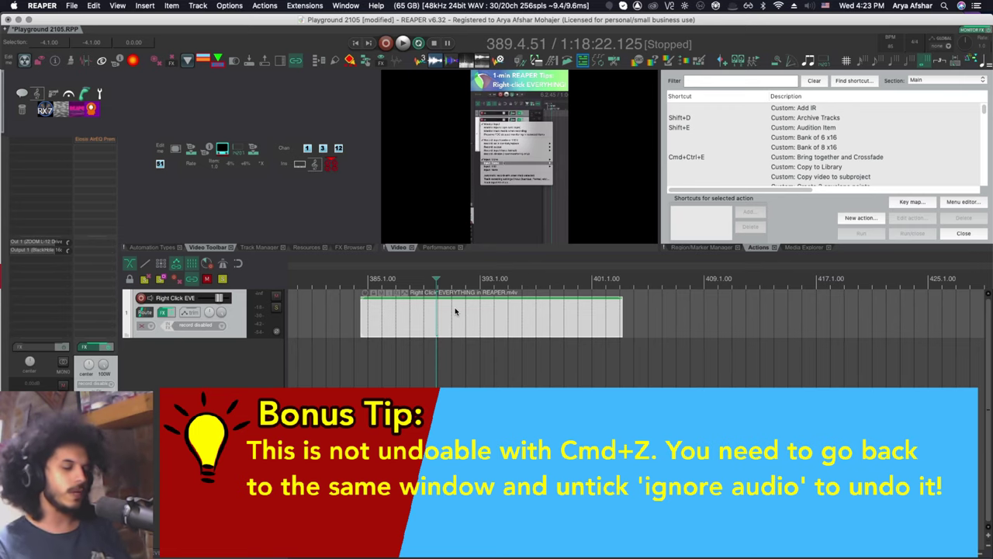
double_click(455, 311)
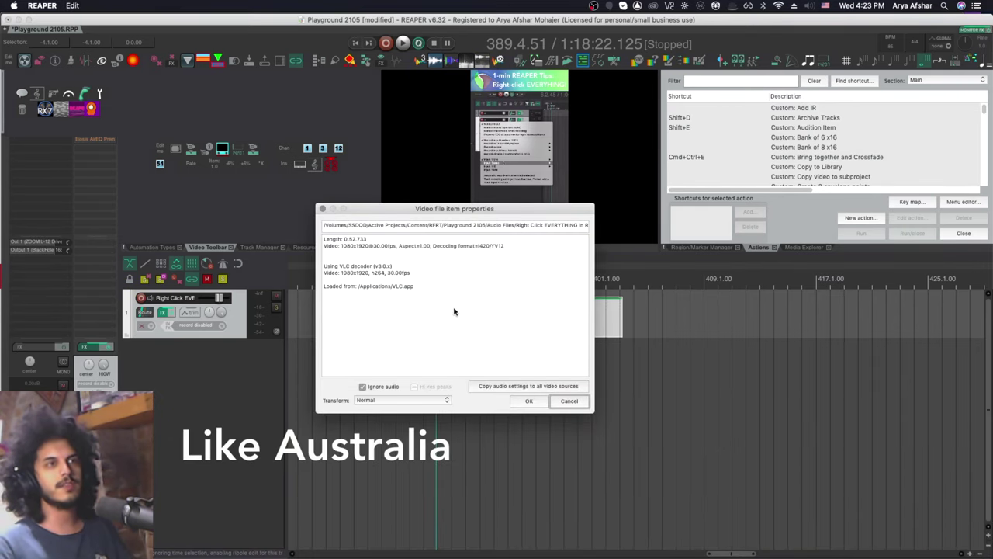
left_click(362, 386)
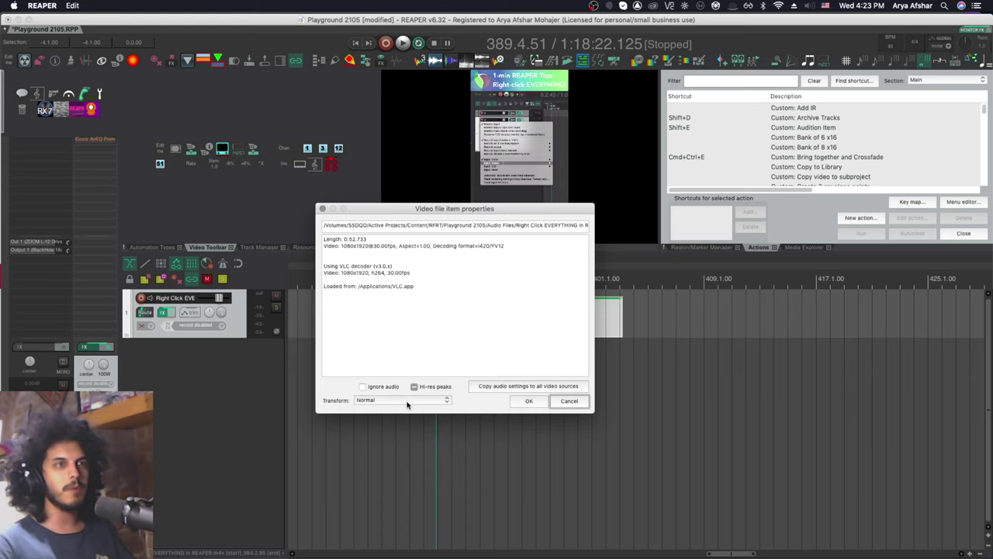
left_click(529, 401)
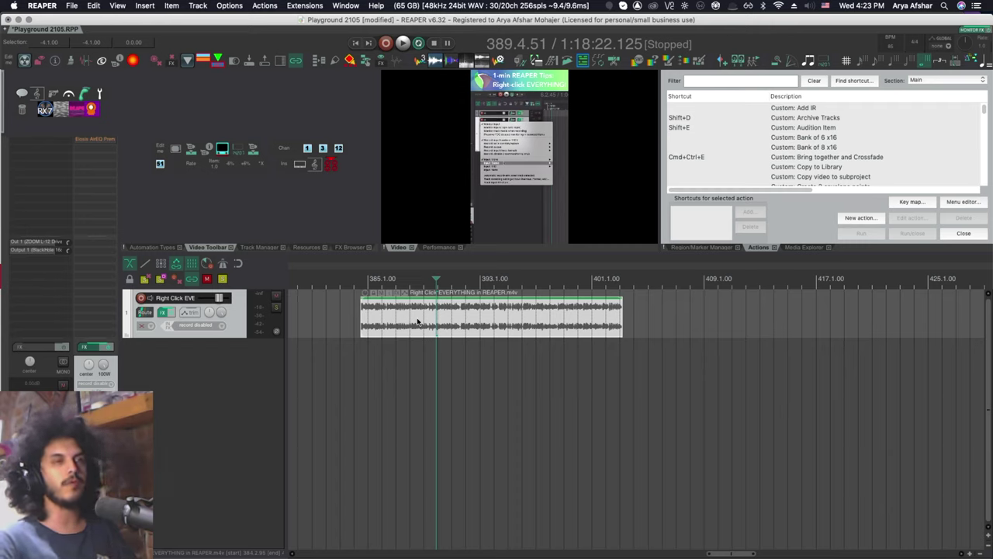
Step: Copy the video item onto a second track and glue it into 'Right Click EVERYTHING in REAPER-glued.wav'
left_click_drag(417, 321, 422, 361)
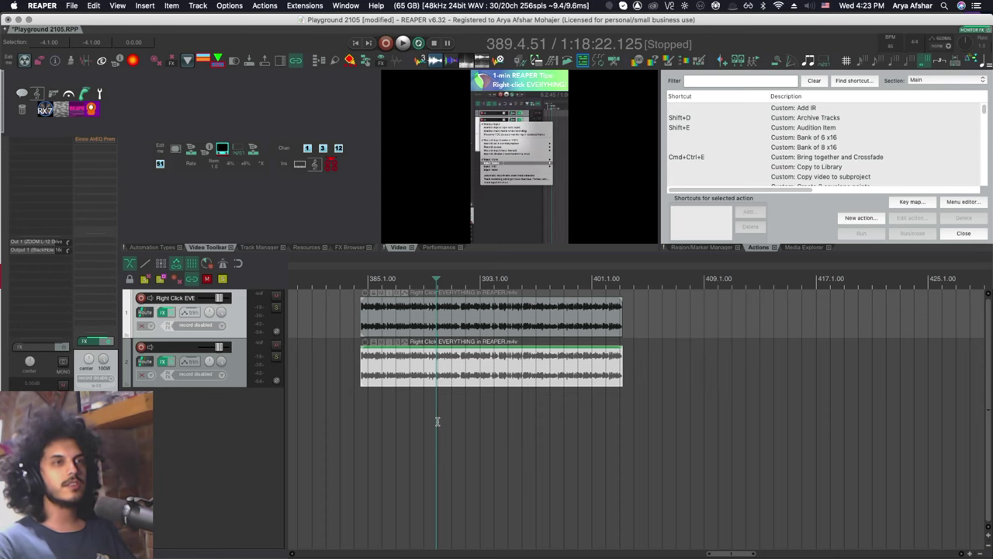
left_click(438, 377)
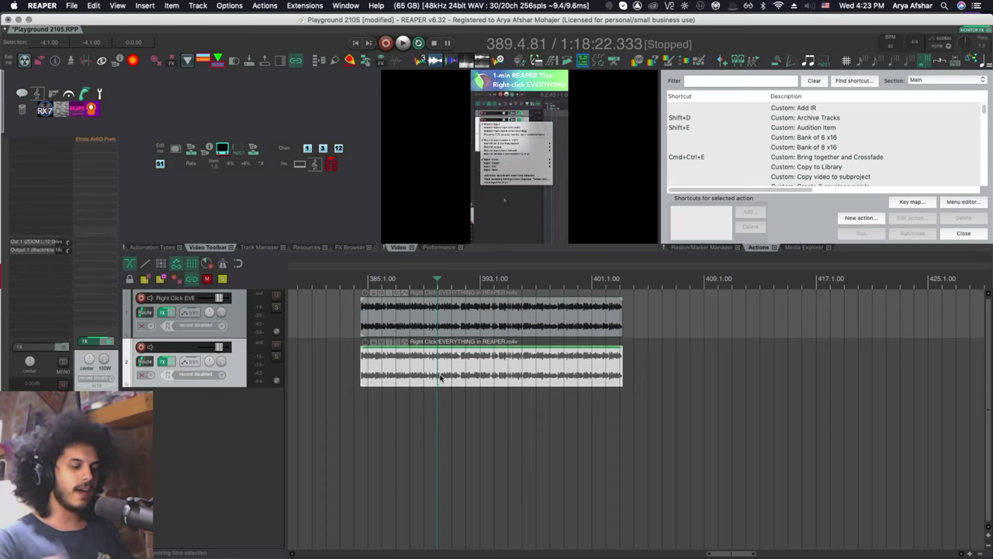
key("super+shift+g")
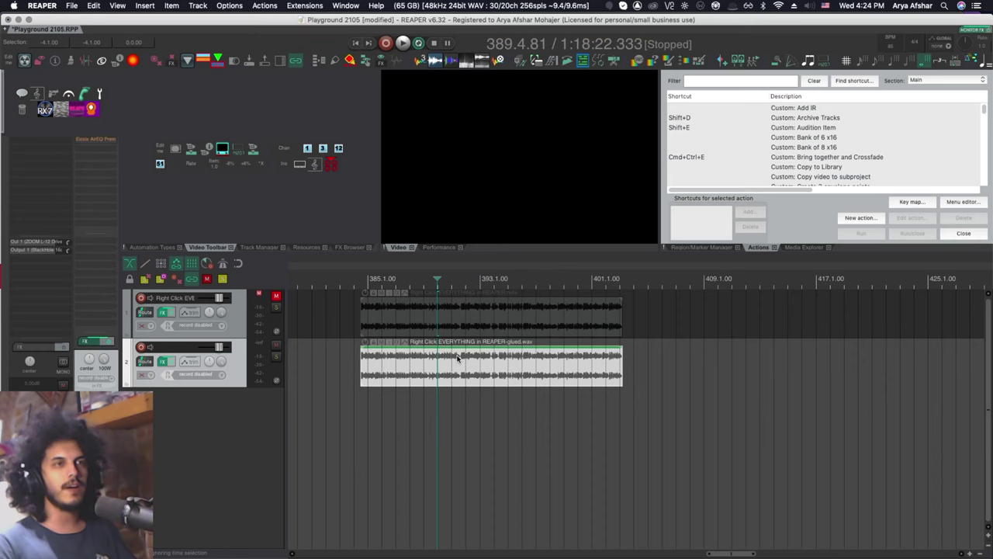
Step: Set the top video item to Ignore audio in its properties and confirm
left_click(428, 319)
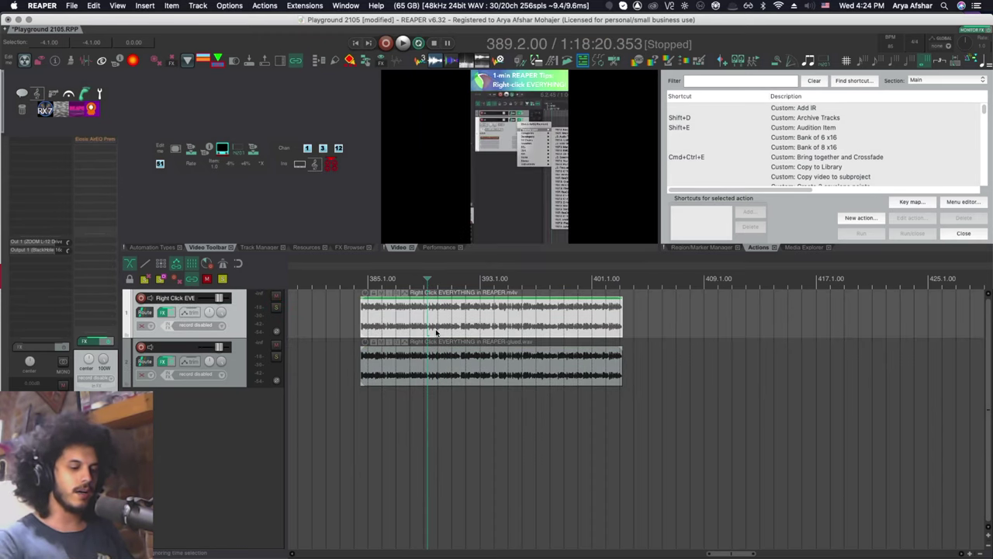
double_click(436, 332)
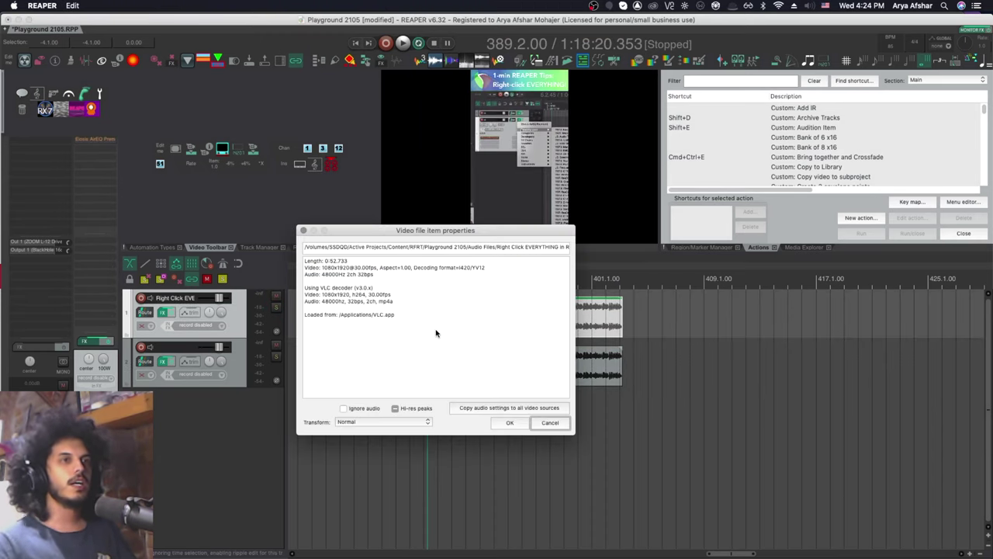
left_click(511, 423)
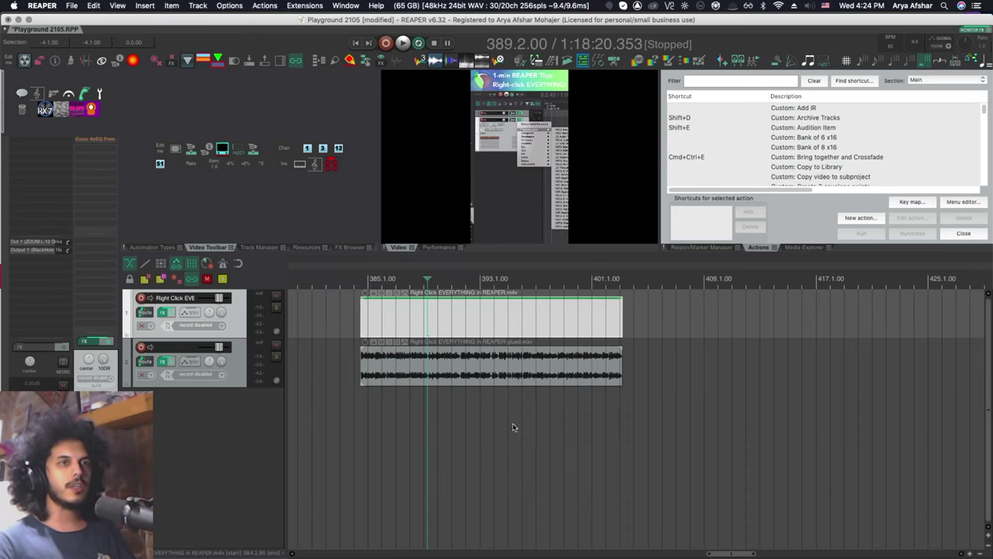
left_click(451, 314)
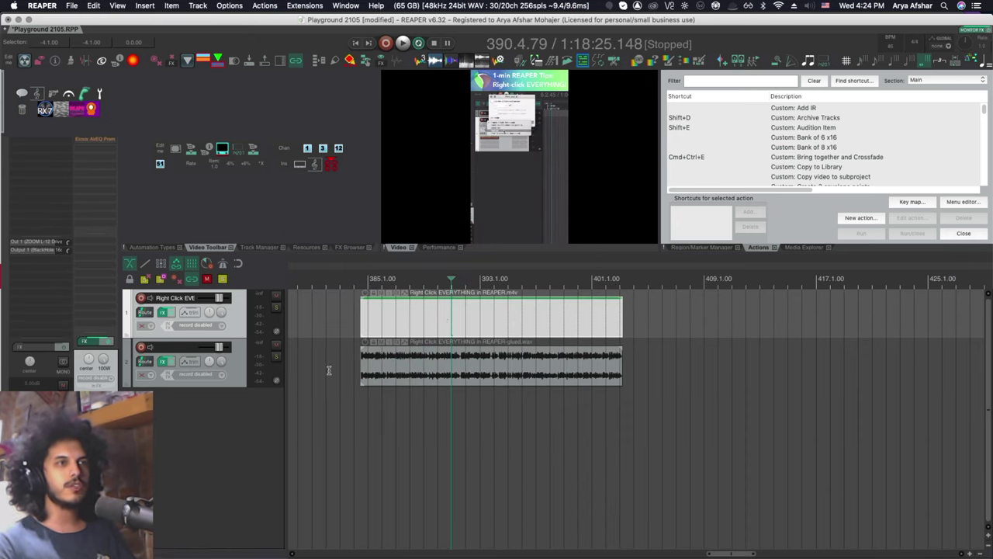
Step: Play back with the audio track, then the video track, muted in turn, then unmute both
left_click(276, 345)
key("space")
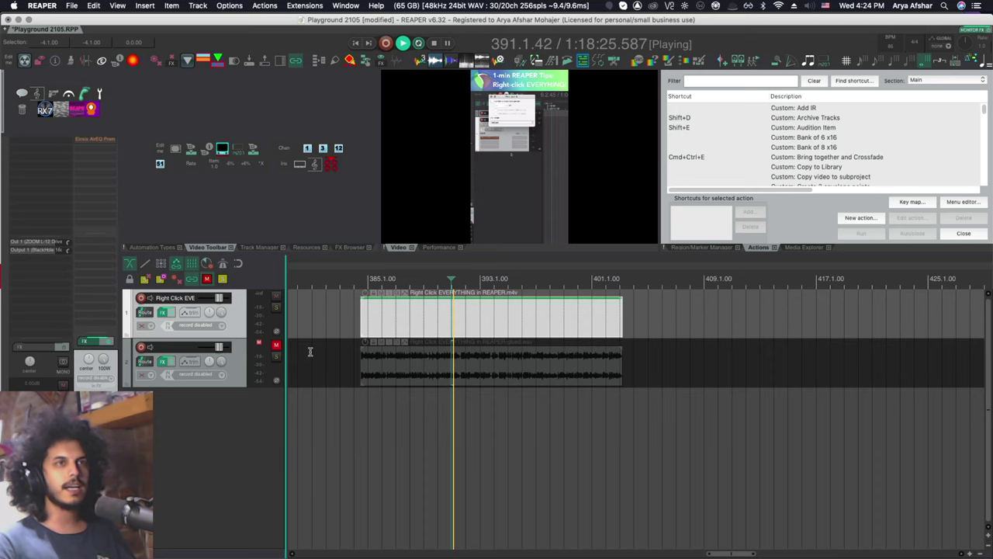
left_click_drag(491, 256, 490, 356)
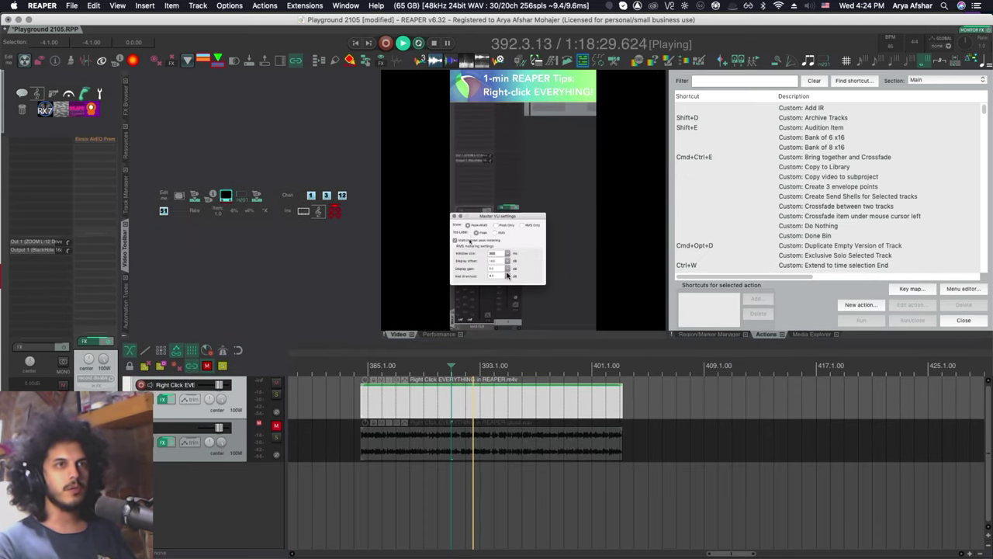
key("space")
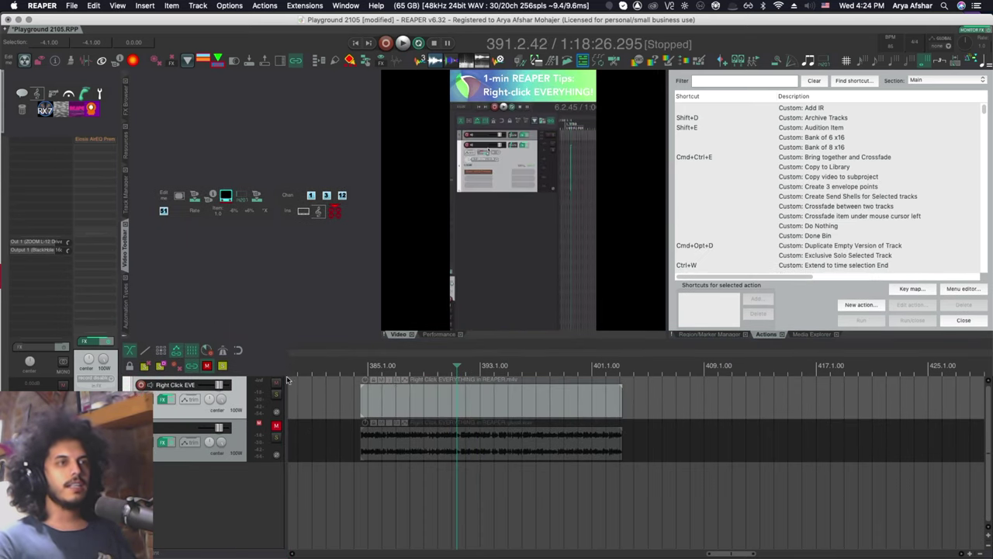
left_click(275, 382)
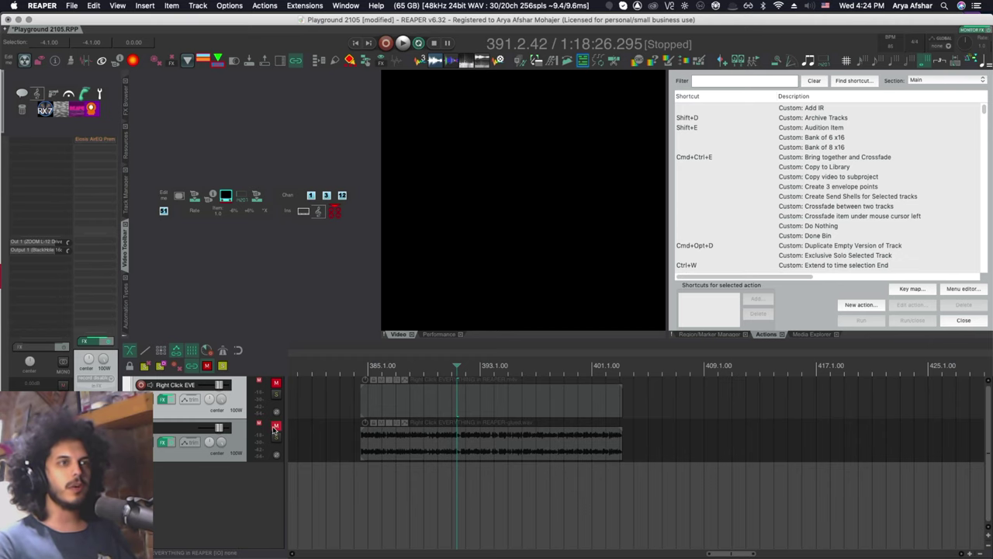
left_click(276, 425)
left_click(277, 385)
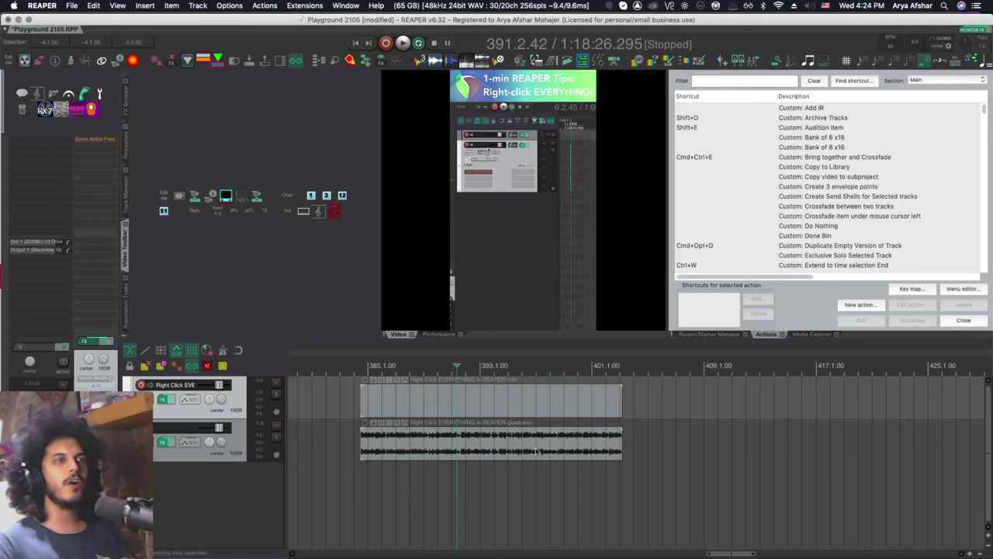
Step: Group the video and audio items with G, then move and split them together, deleting the right part
key("super+a")
key("g")
left_click_drag(453, 409, 450, 409)
key("s")
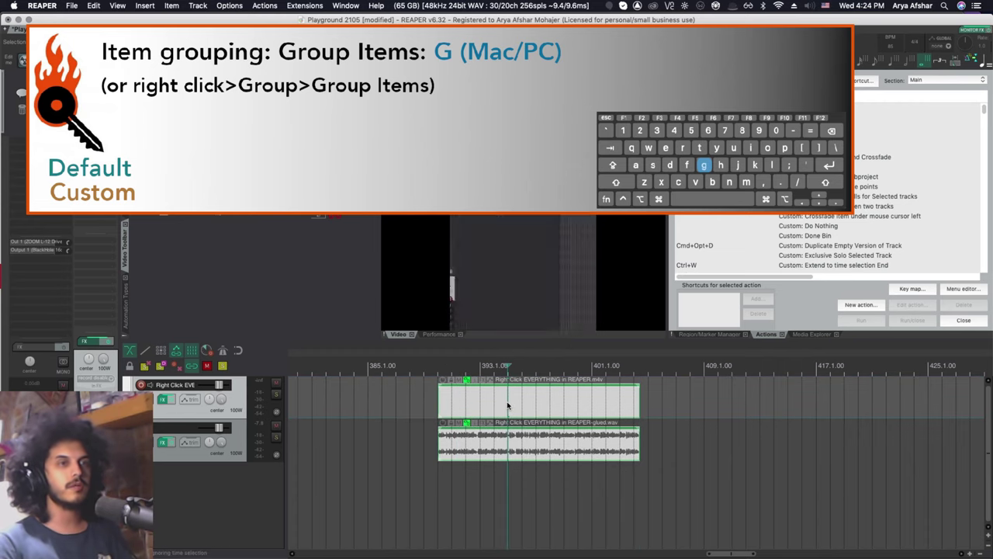
key("Delete")
key("s")
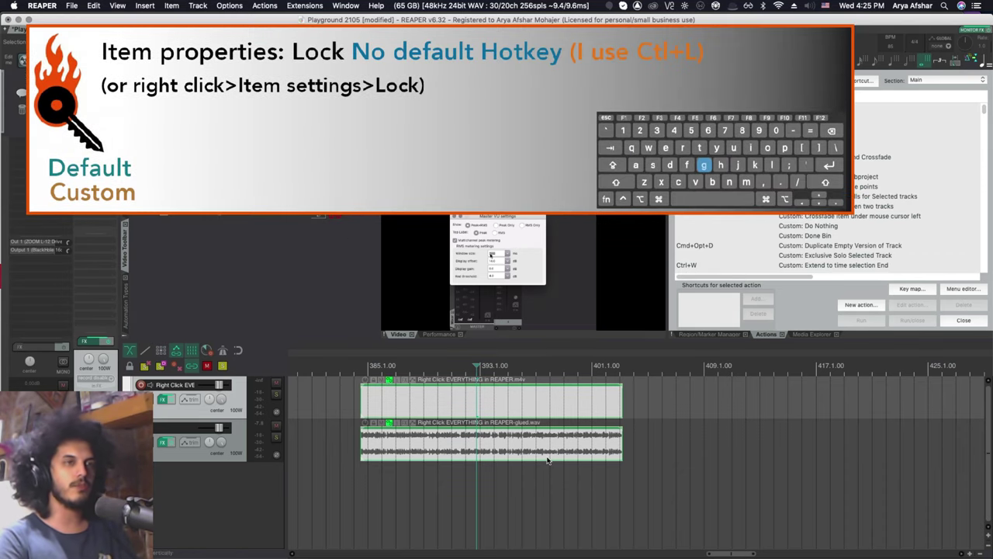
Step: Lock both items with Ctrl+L and test playback with the audio and video tracks muted
key("ctrl+l")
left_click(447, 454)
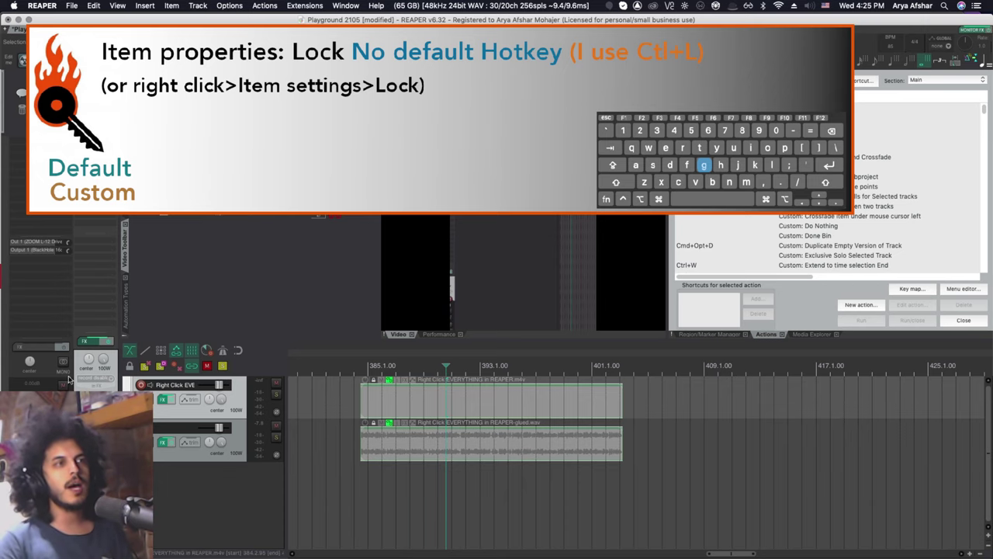
left_click(277, 426)
key("space")
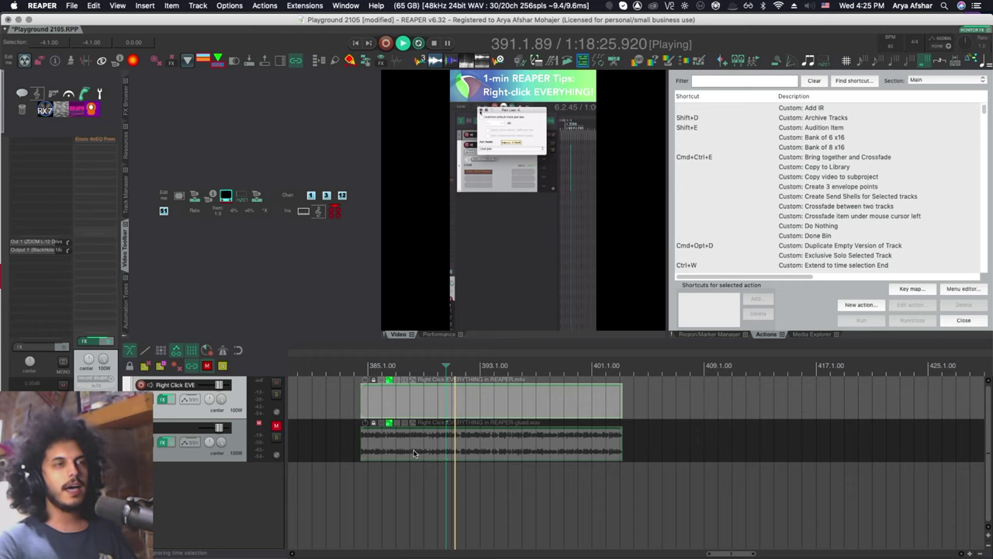
left_click(275, 383)
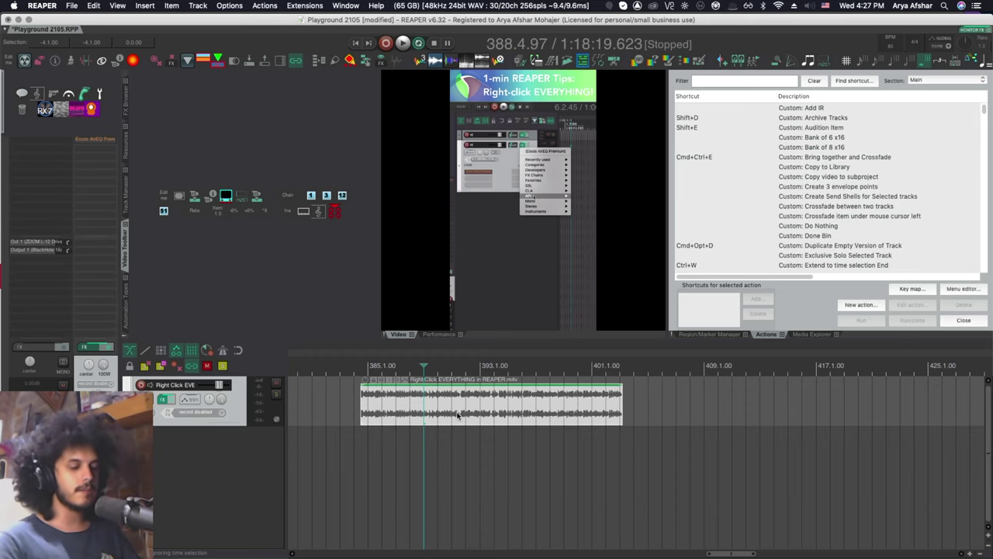
left_click_drag(457, 417, 458, 447)
left_click(448, 409)
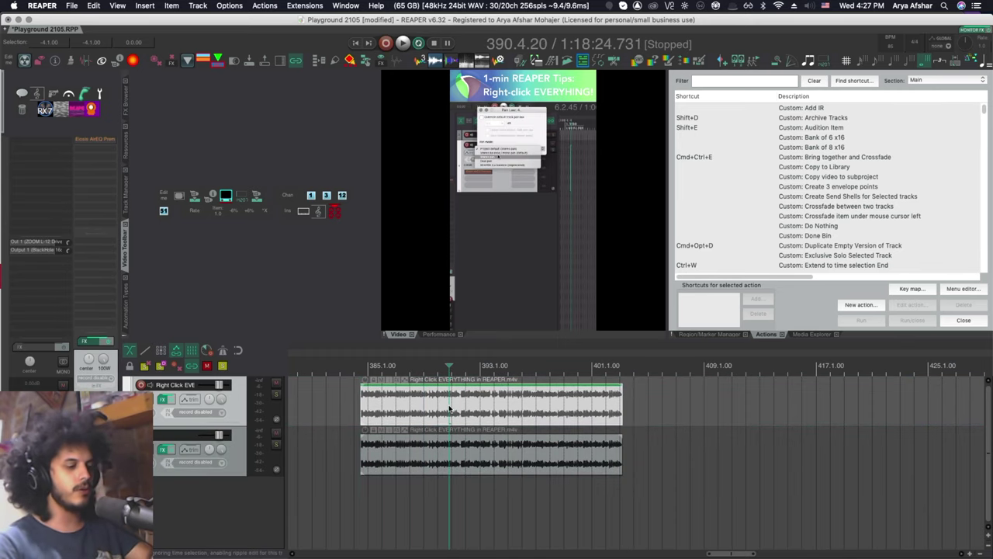
double_click(449, 409)
left_click(523, 499)
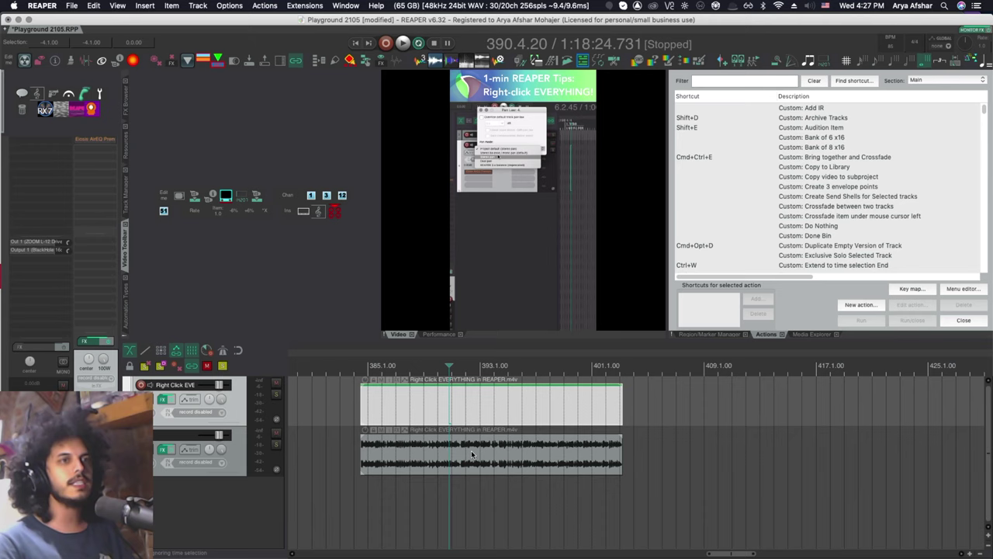
left_click(396, 458)
key("super+g")
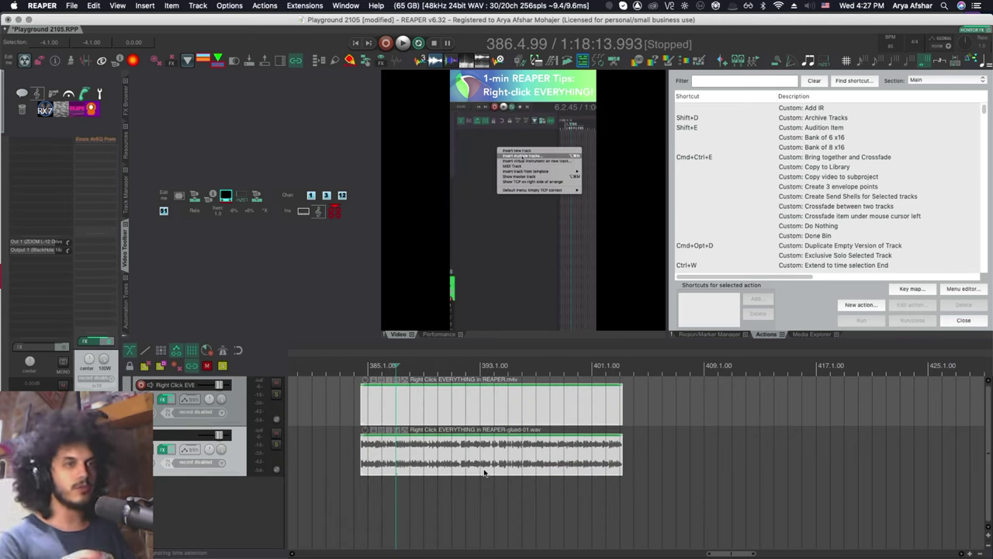
key("super+z")
key("super+z")
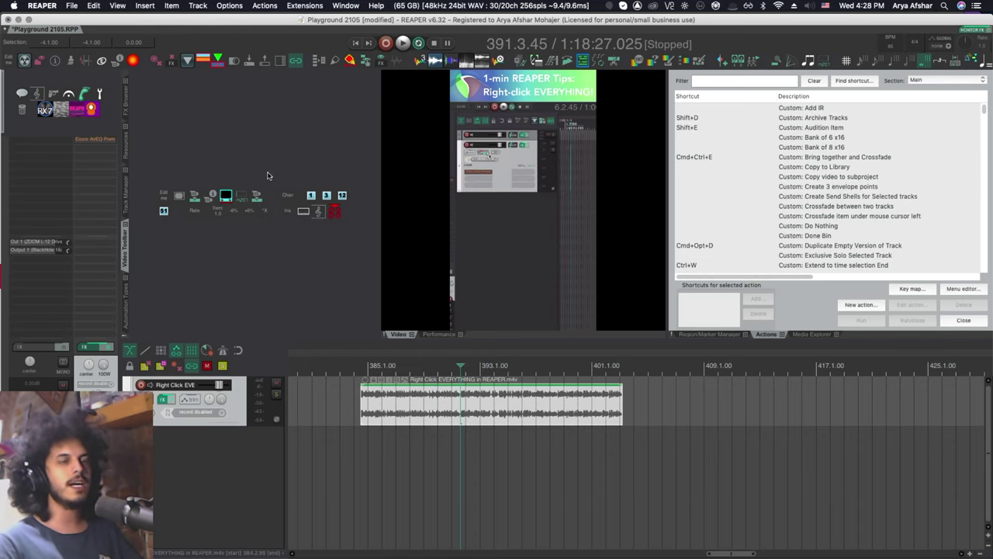
Step: Run the custom split-video-and-audio action, check Ignore audio on the video item, and select the glued WAV
left_click(256, 195)
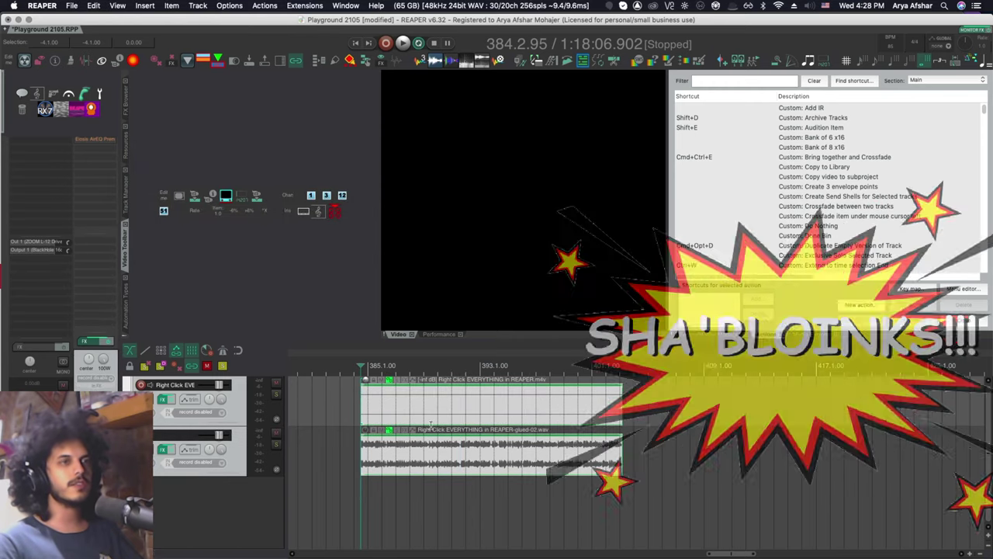
left_click(438, 408)
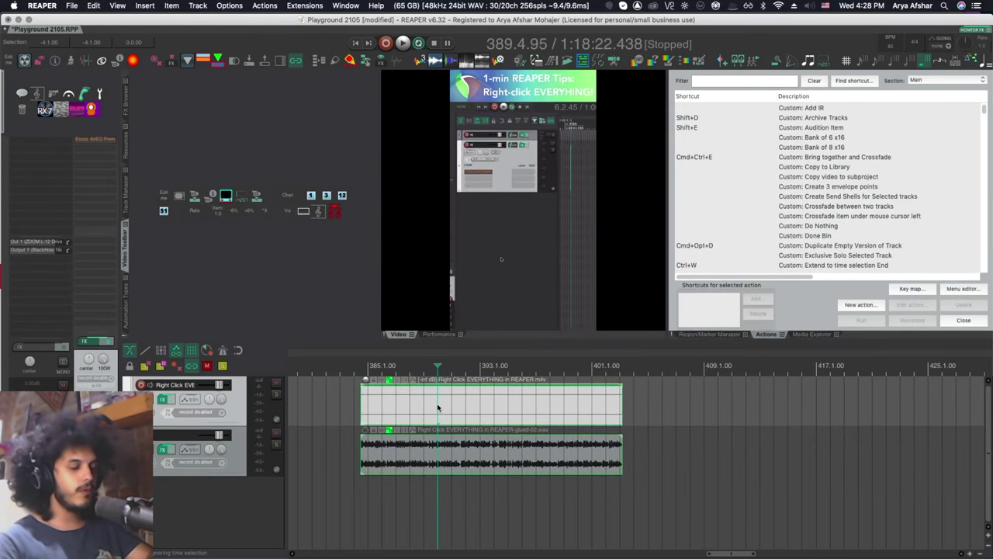
double_click(438, 409)
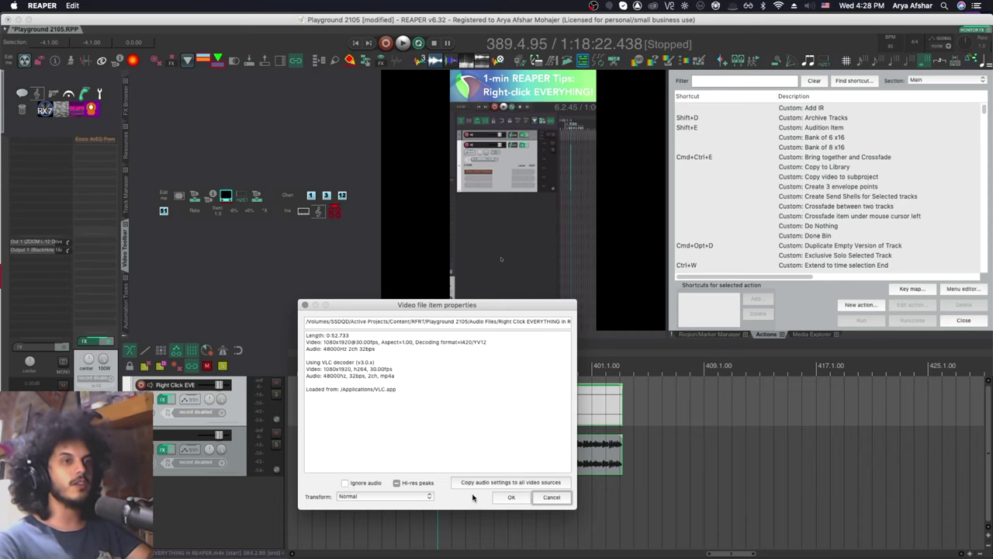
left_click(552, 497)
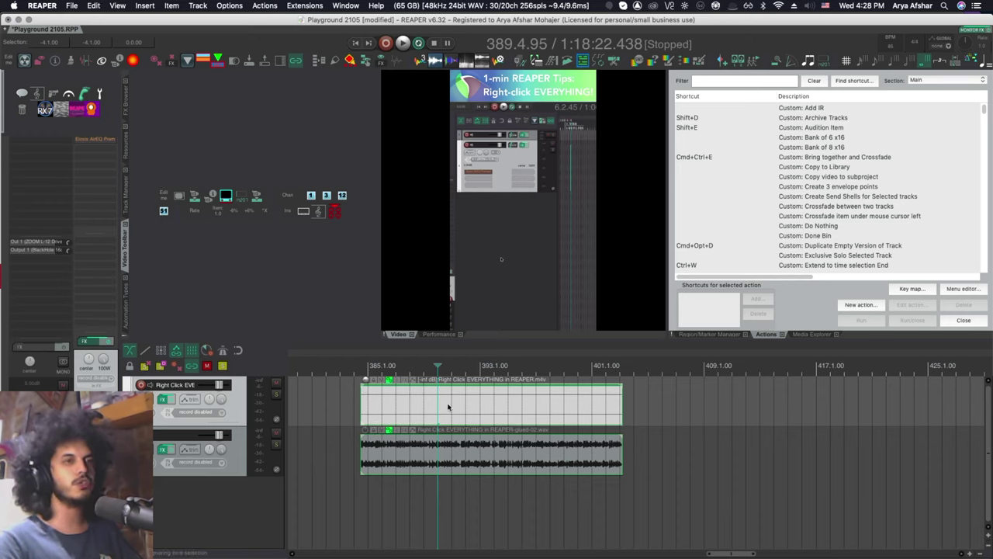
left_click(458, 454)
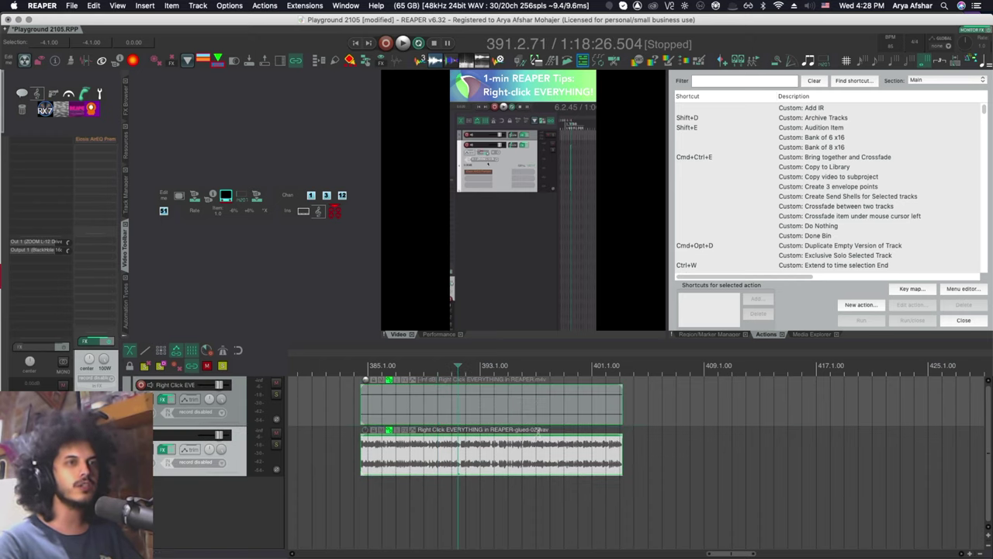